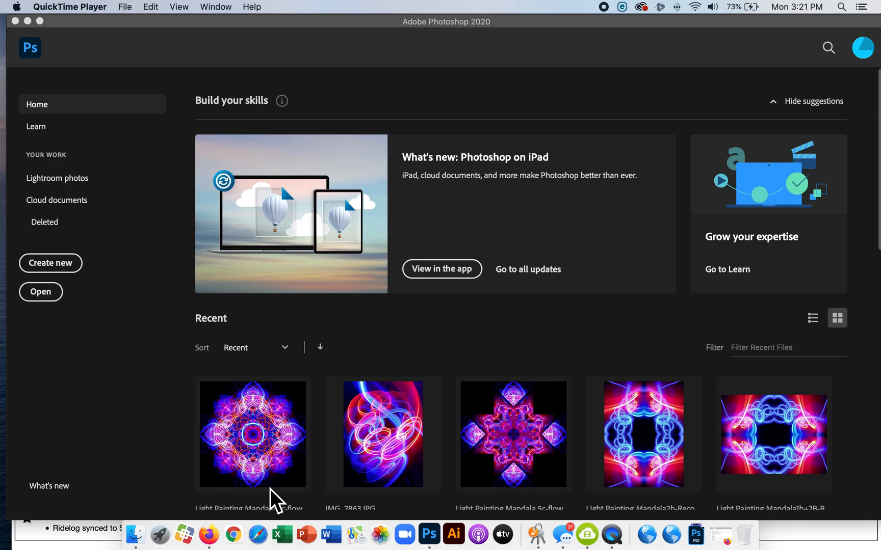
Switch to Finder and preview IMG_7863.JPG and IMG_7873.JPG in the Downloads folder
left_click(143, 537)
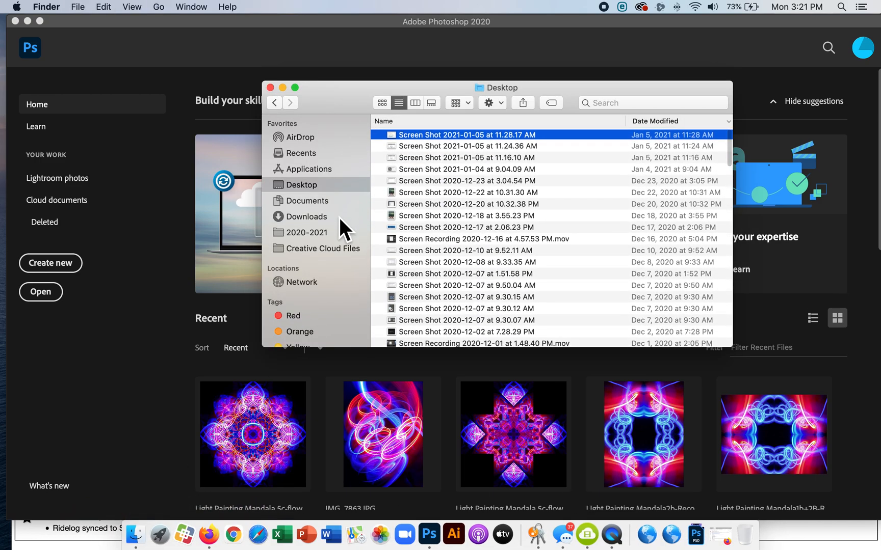
left_click(340, 218)
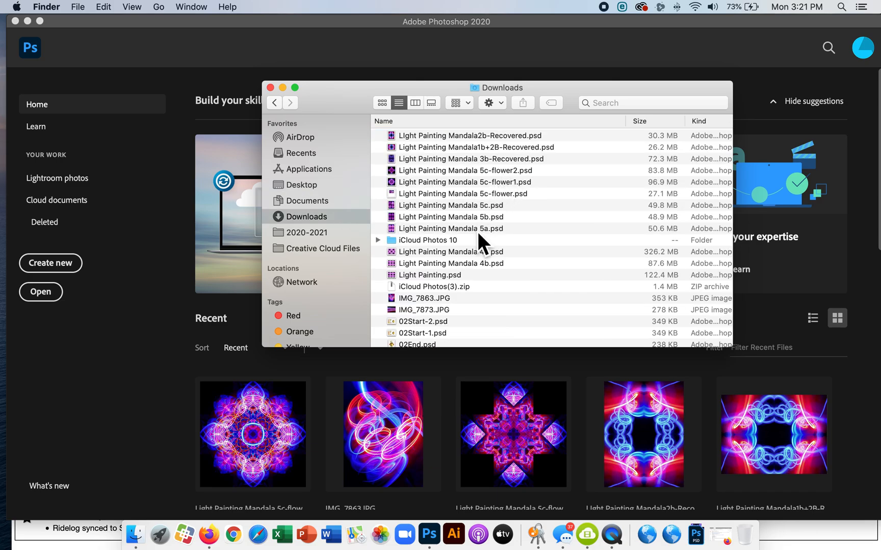
left_click(459, 298)
key("space")
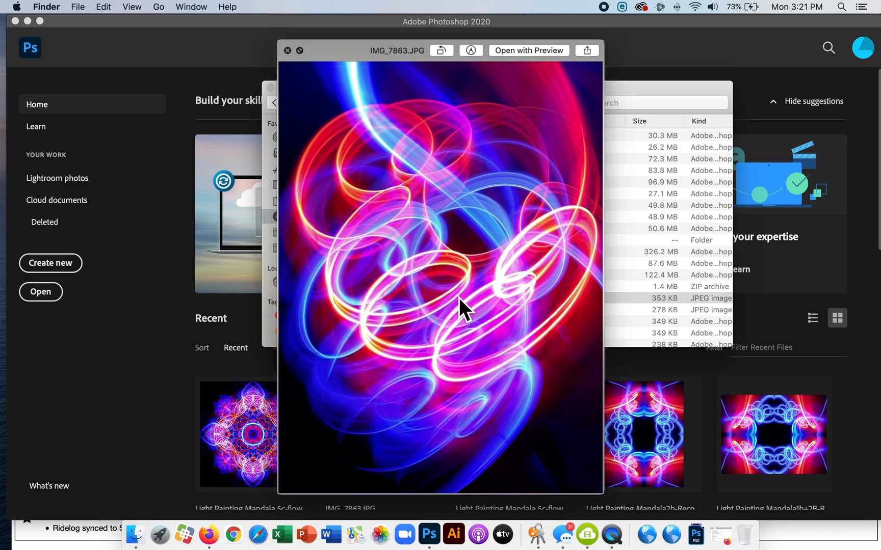
key("Down")
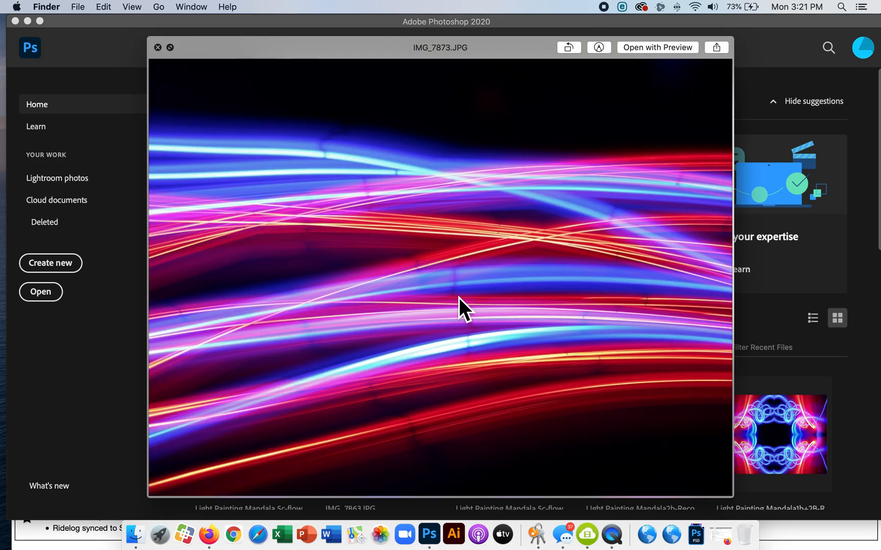
key("space")
key("Up")
key("space")
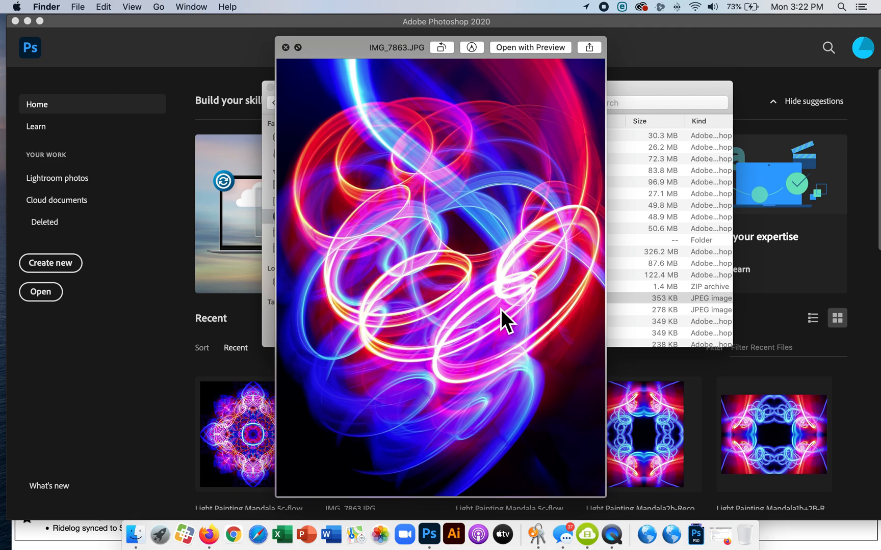
key("space")
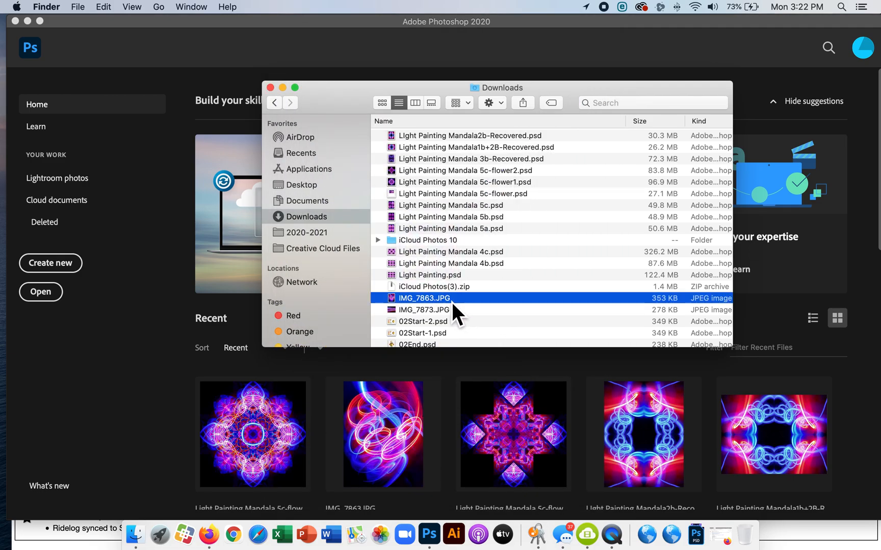
Open IMG_7863.JPG in Photoshop and convert its locked Background into a regular layer
left_click_drag(451, 302, 438, 535)
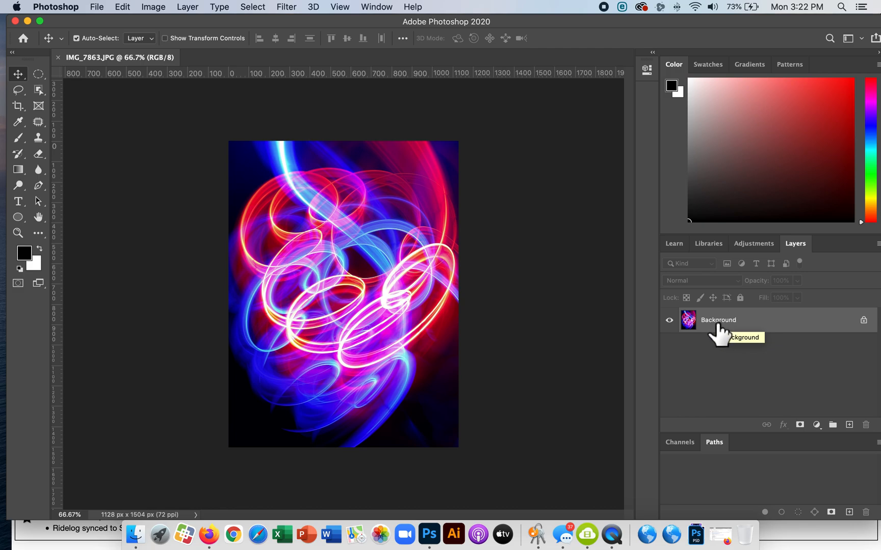
double_click(724, 326)
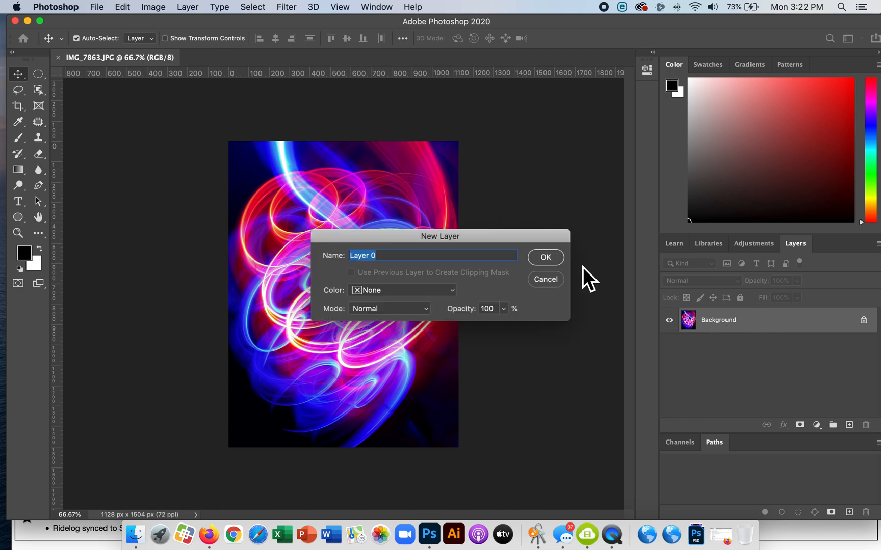
left_click(545, 257)
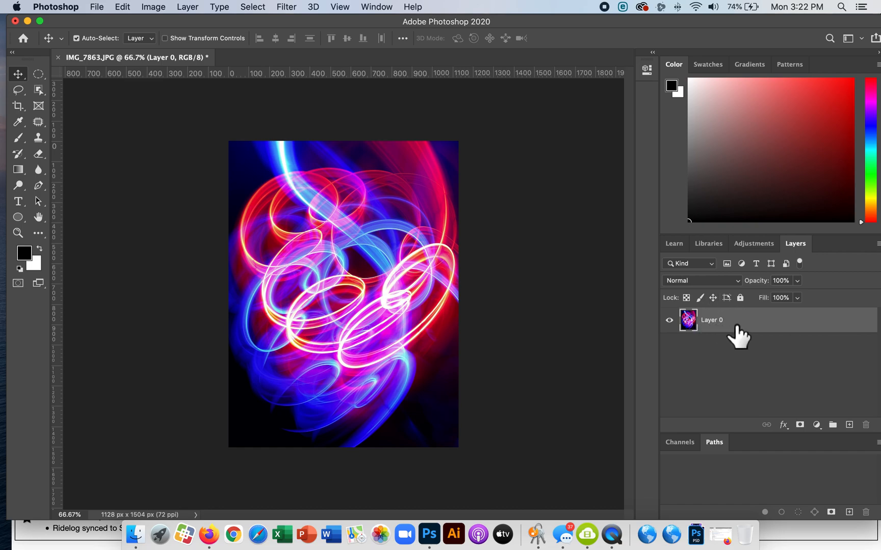
Open the Canvas Size settings and anchor the existing image at the lower-left corner
left_click(159, 8)
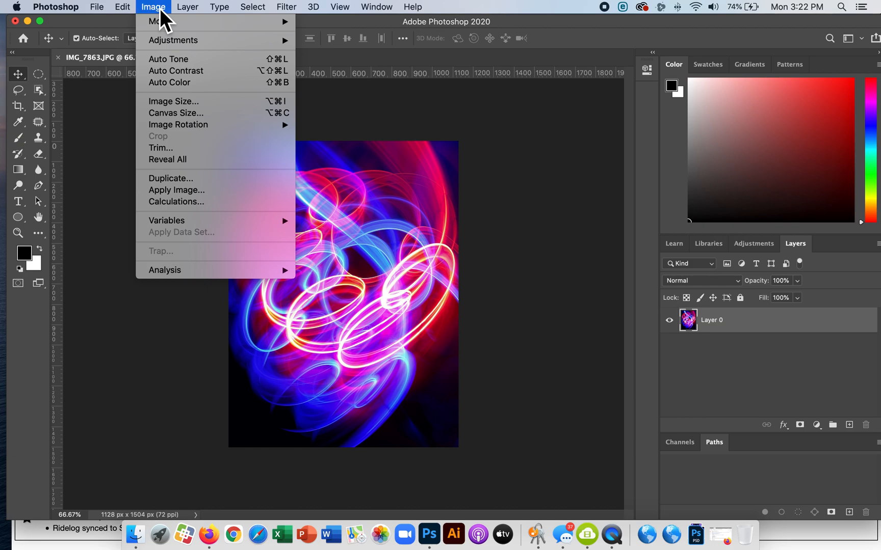
left_click(184, 117)
left_click_drag(142, 27, 609, 254)
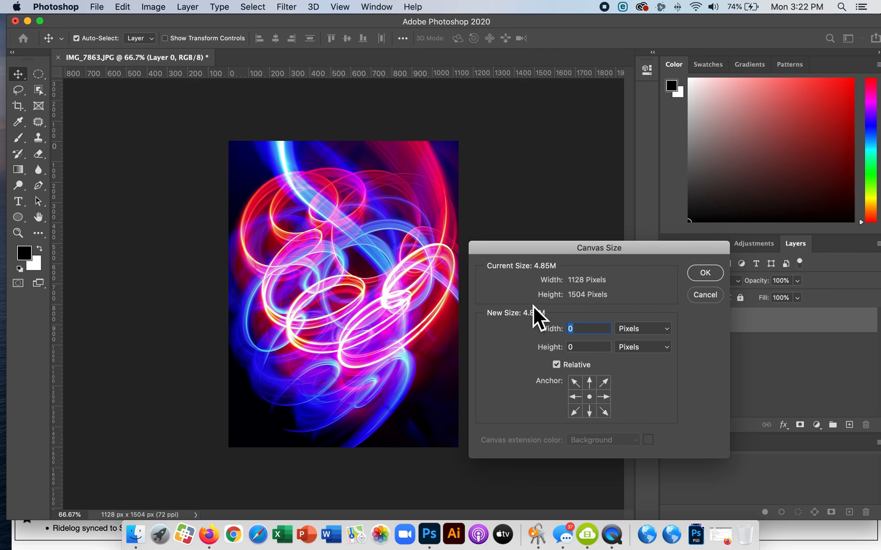
left_click(578, 415)
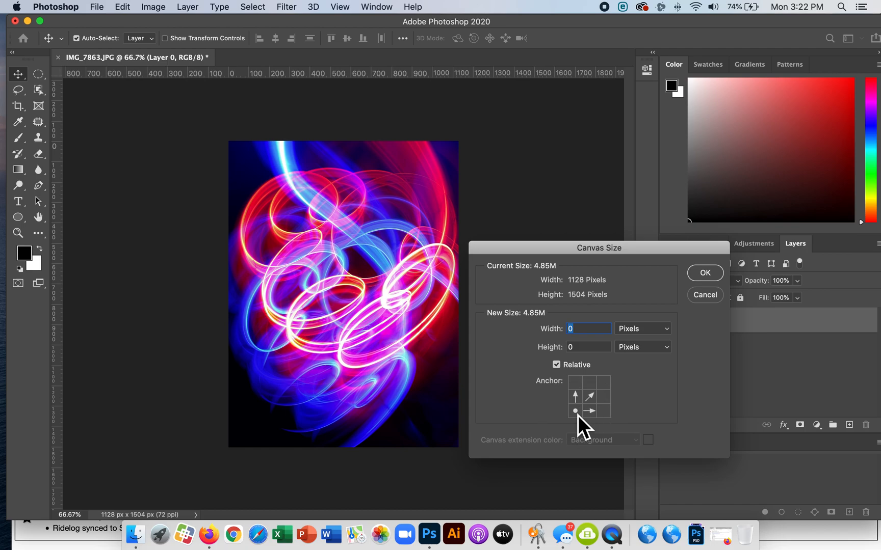
left_click(579, 399)
left_click(579, 415)
left_click(579, 397)
left_click(595, 403)
Extend the canvas relative to its current size by 1128 pixels in width and 1504 pixels in height
left_click(559, 367)
left_click(561, 368)
type("1128")
key("Tab")
type("1504")
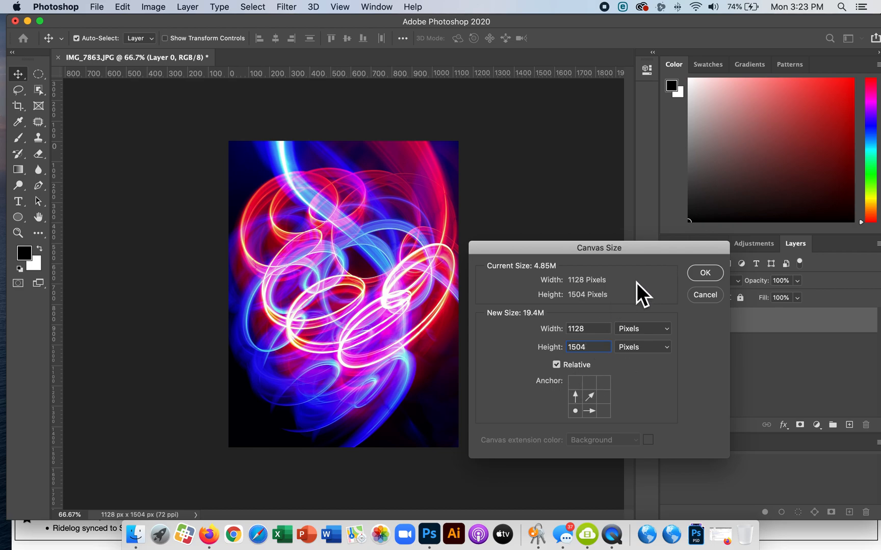
left_click(716, 274)
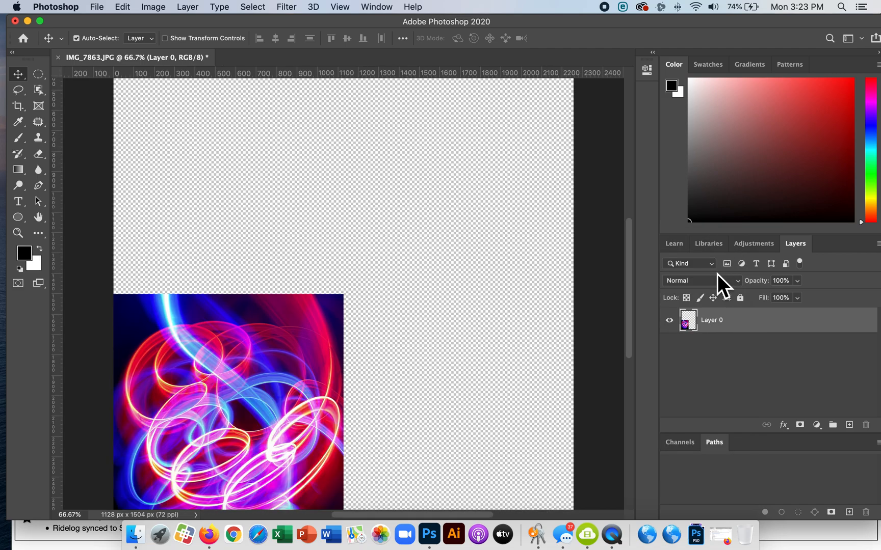
key("super+minus")
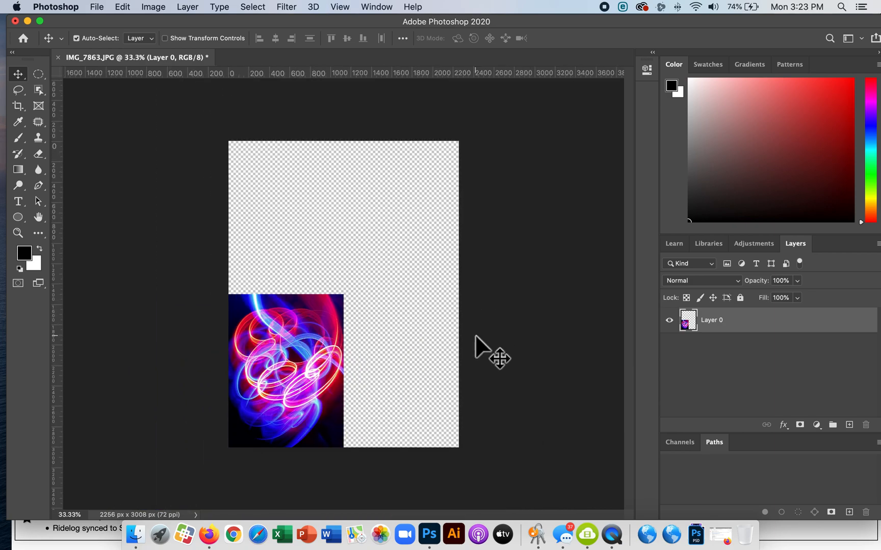
Make a horizontally flipped duplicate of the image layer and place it flush against the original's right edge
key("super")
key("super+j")
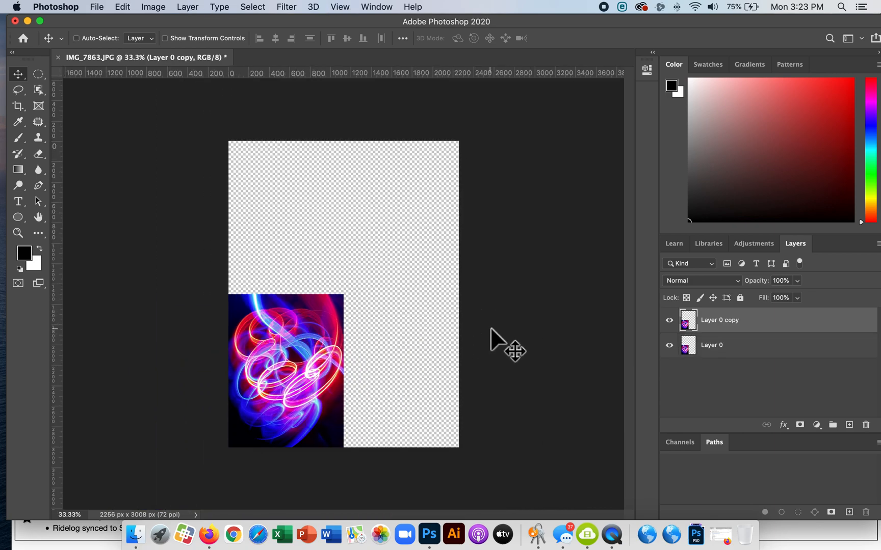
left_click(130, 6)
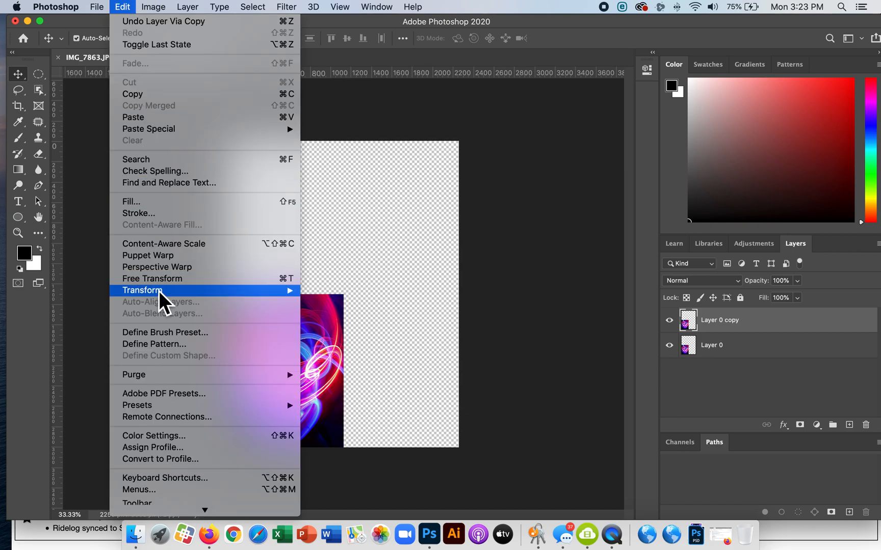
mouse_move(182, 292)
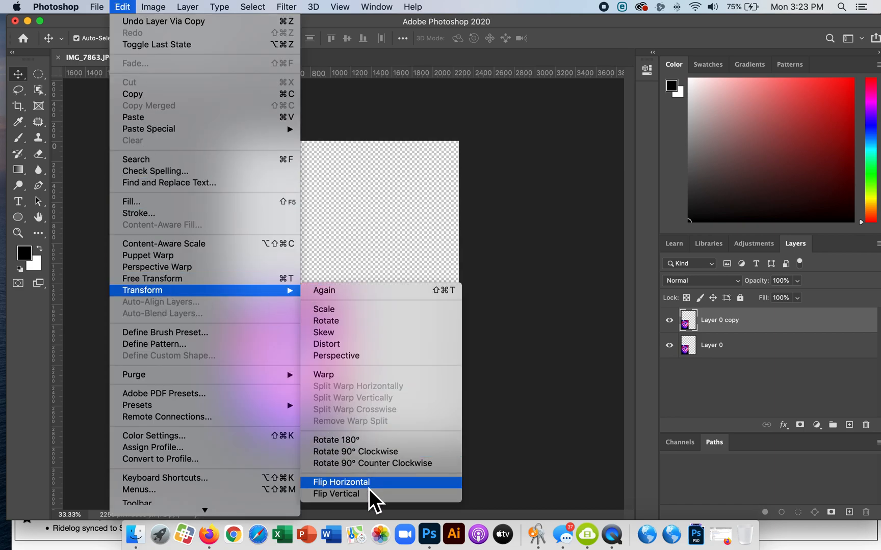
left_click(368, 484)
left_click_drag(311, 337, 428, 343)
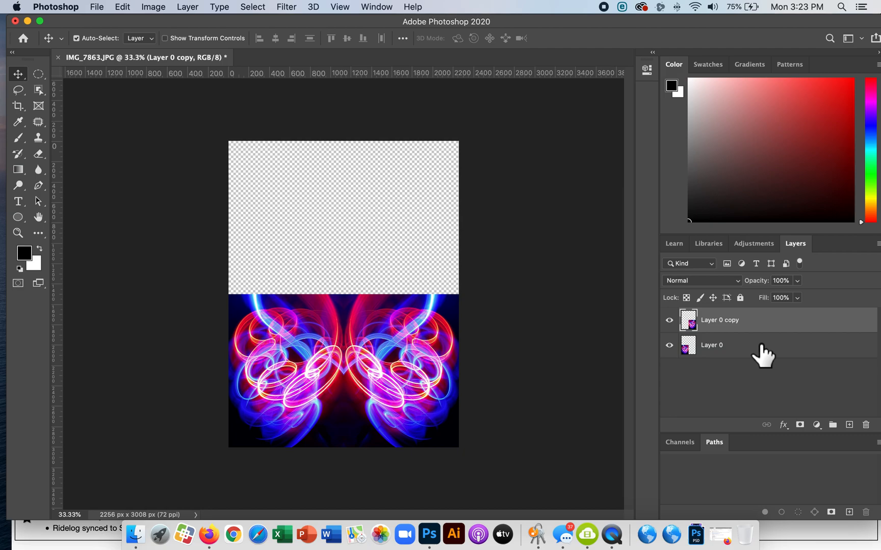
Duplicate the original and mirrored image layers together
left_click(761, 347, "shift")
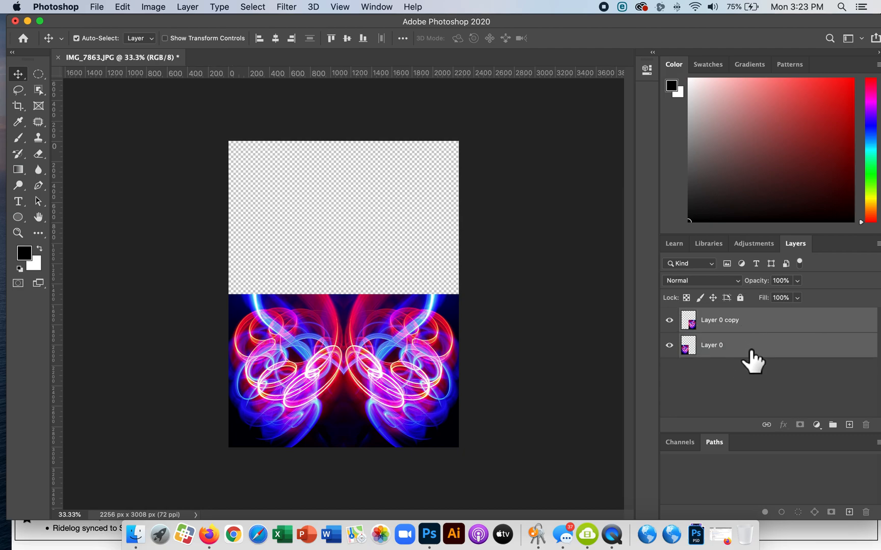
left_click(745, 383)
left_click(743, 352)
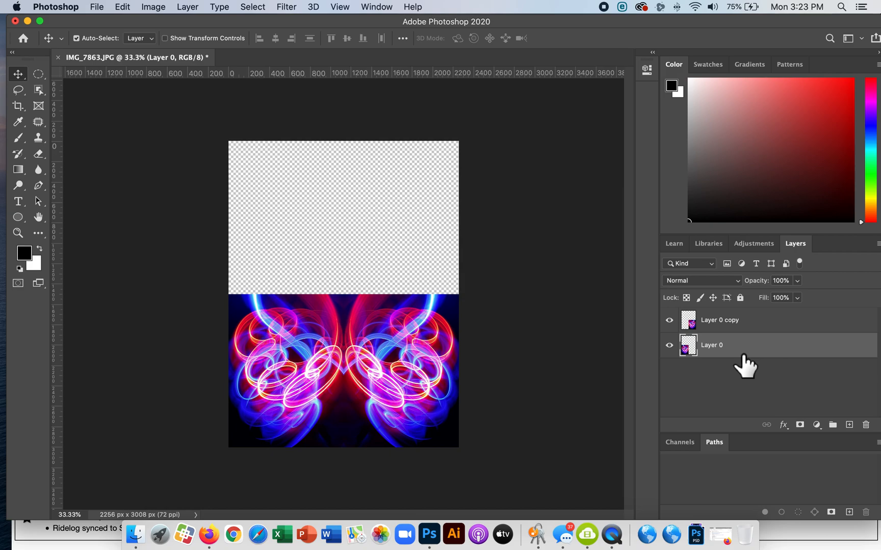
left_click(760, 326, "shift")
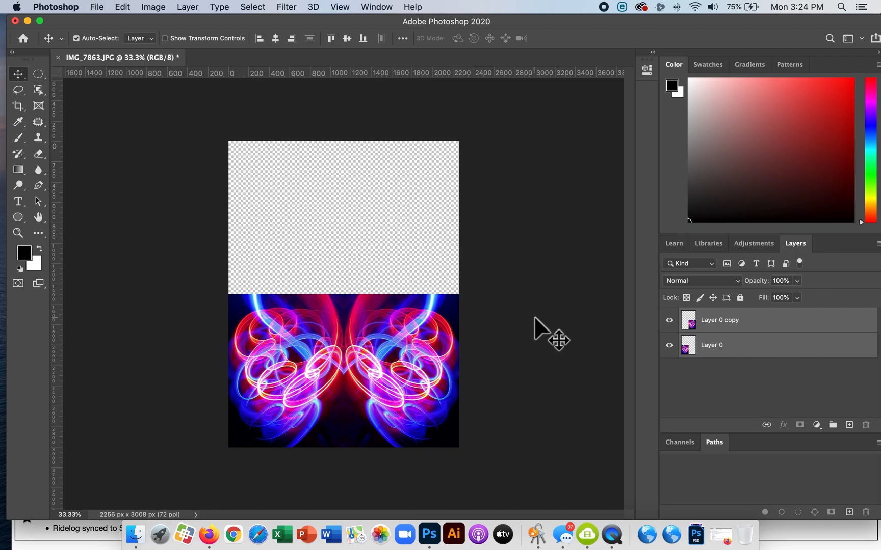
key("super")
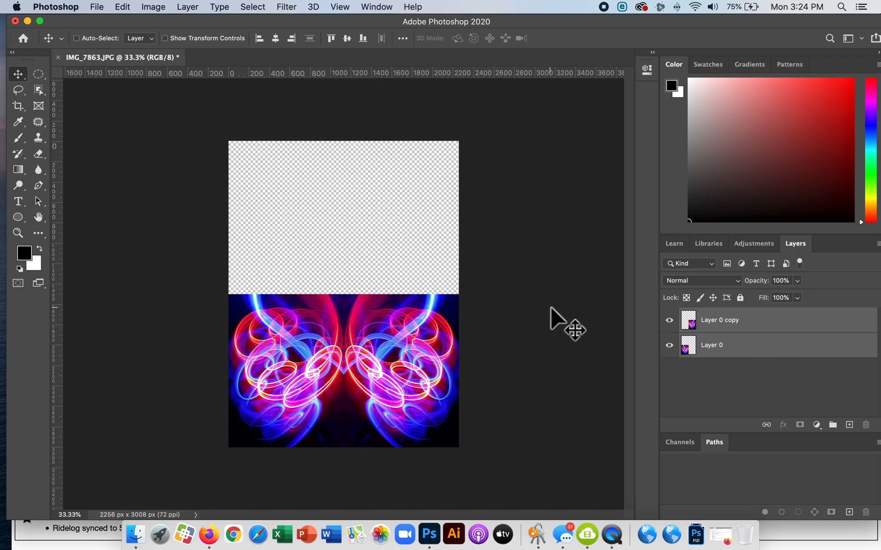
key("super+j")
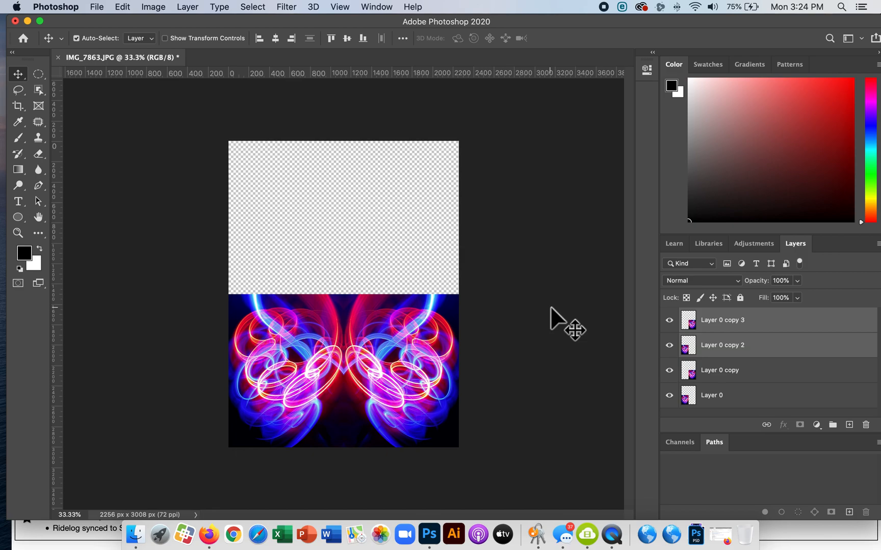
Flip the two new duplicate layers vertically and move them up to fill the empty upper half of the canvas
left_click(122, 7)
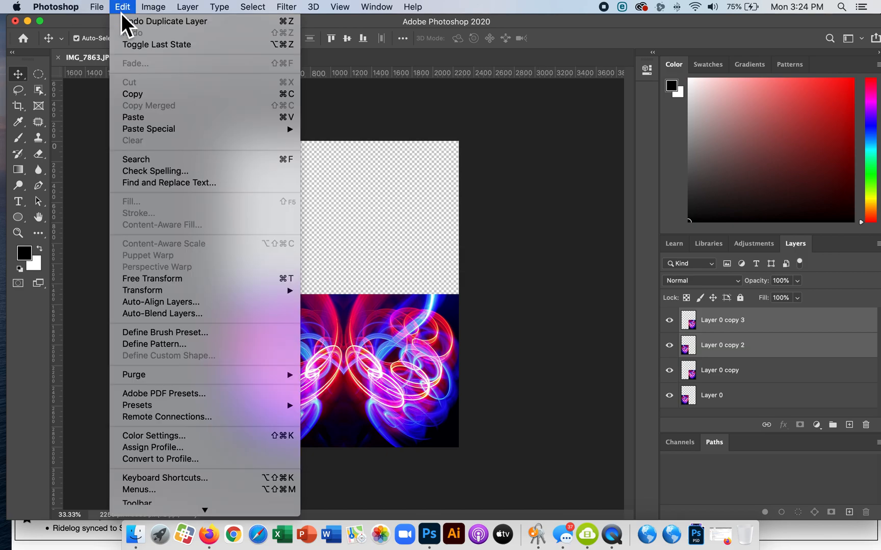
mouse_move(138, 292)
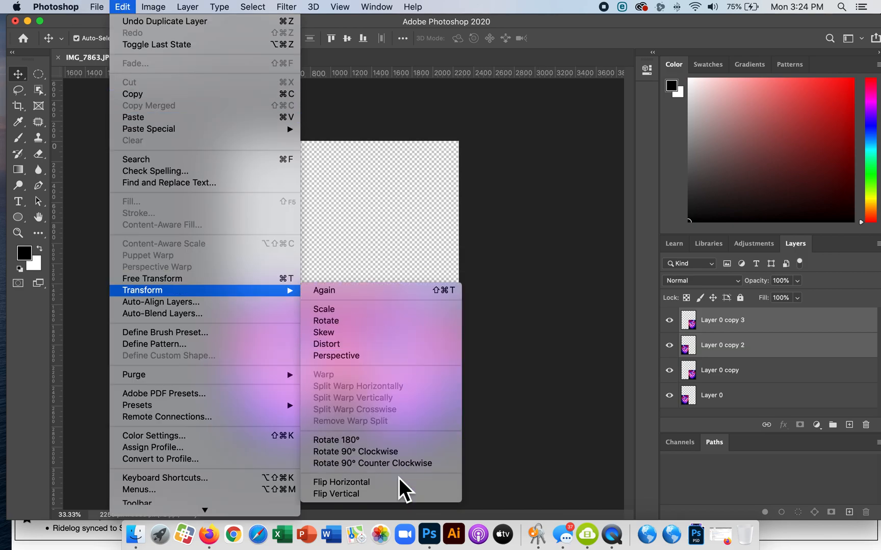
left_click(399, 494)
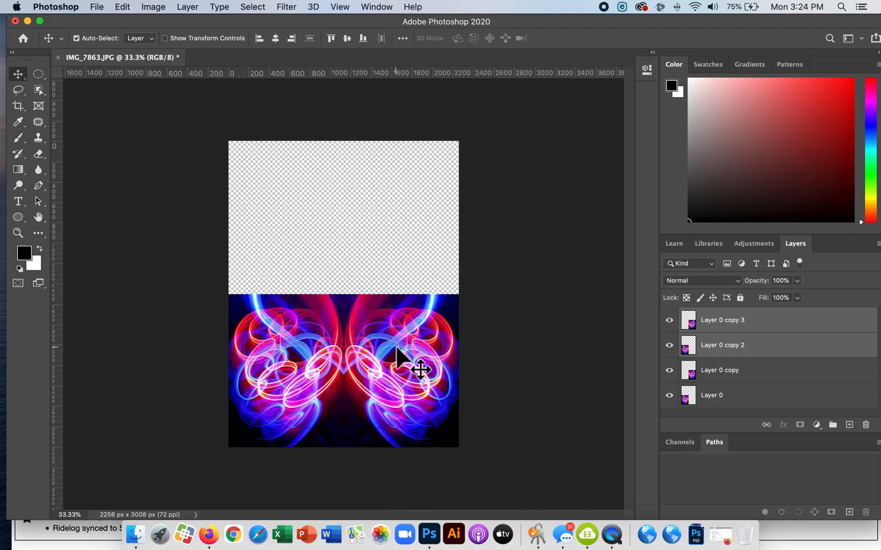
left_click_drag(392, 264, 392, 220)
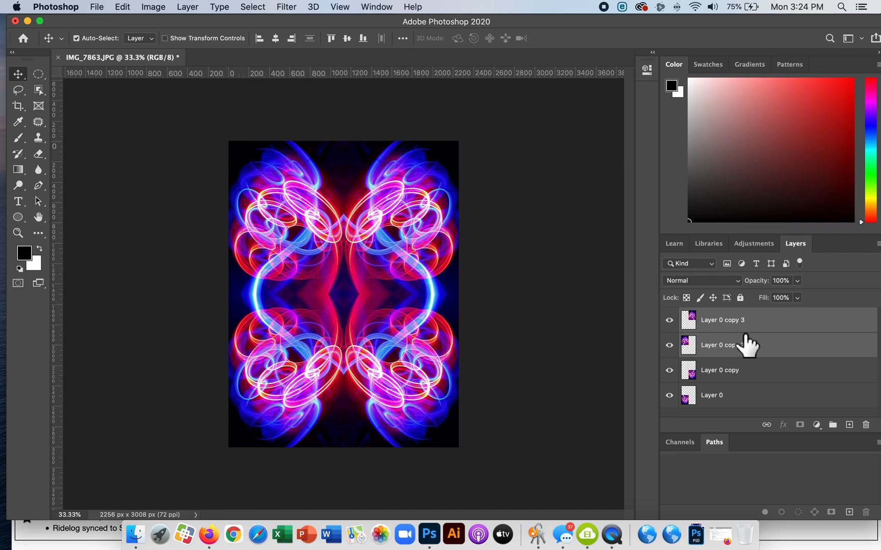
Group all four image layers and duplicate the group
left_click(734, 397)
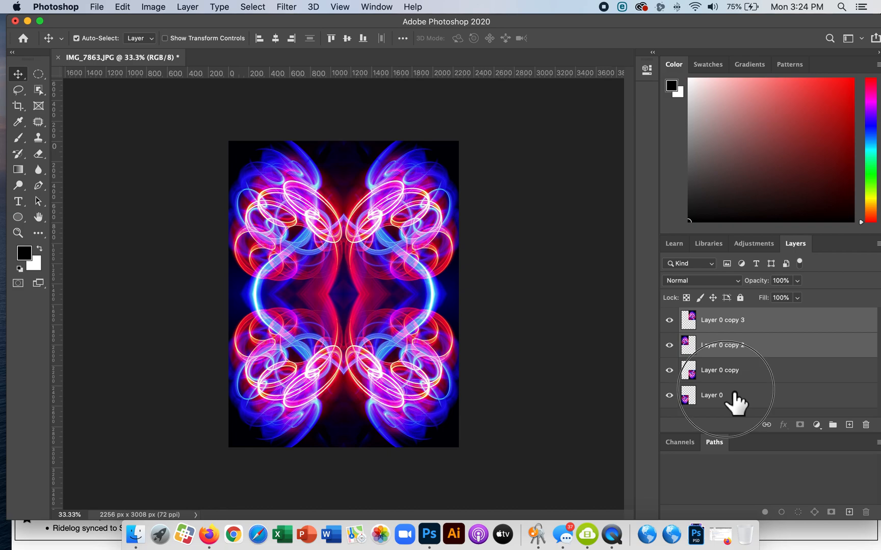
left_click(748, 321, "shift")
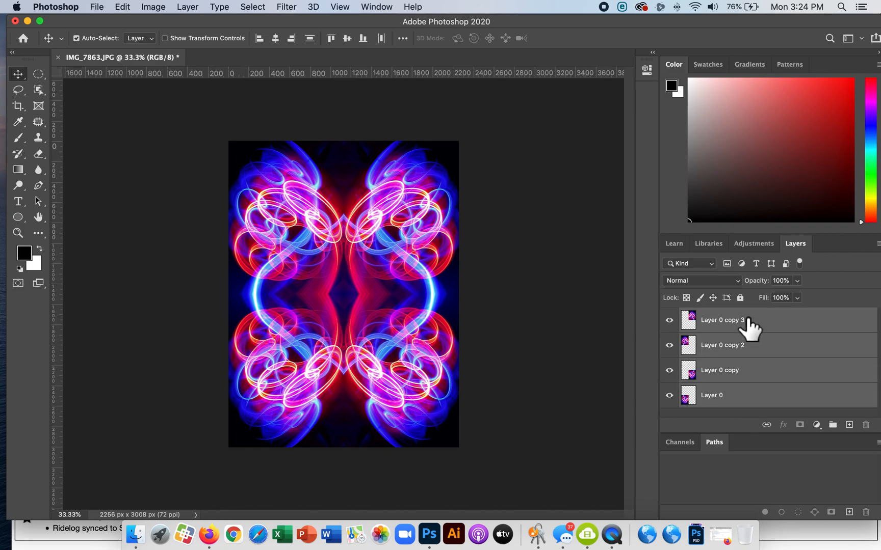
key("super+g")
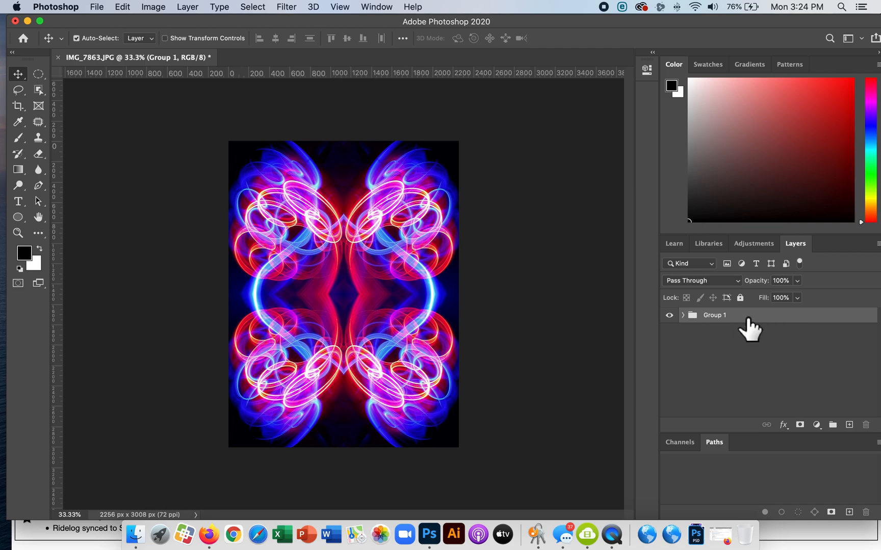
key("super+j")
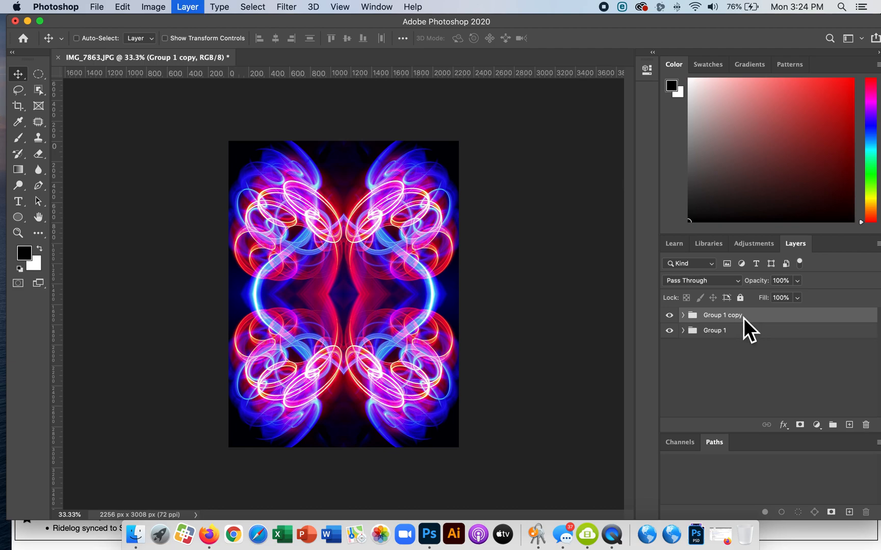
left_click(670, 315)
left_click(670, 315)
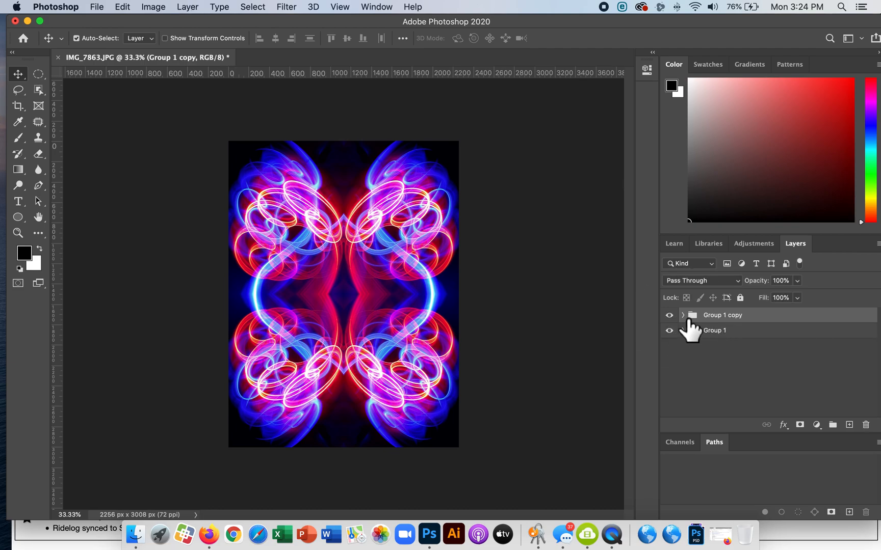
left_click(683, 315)
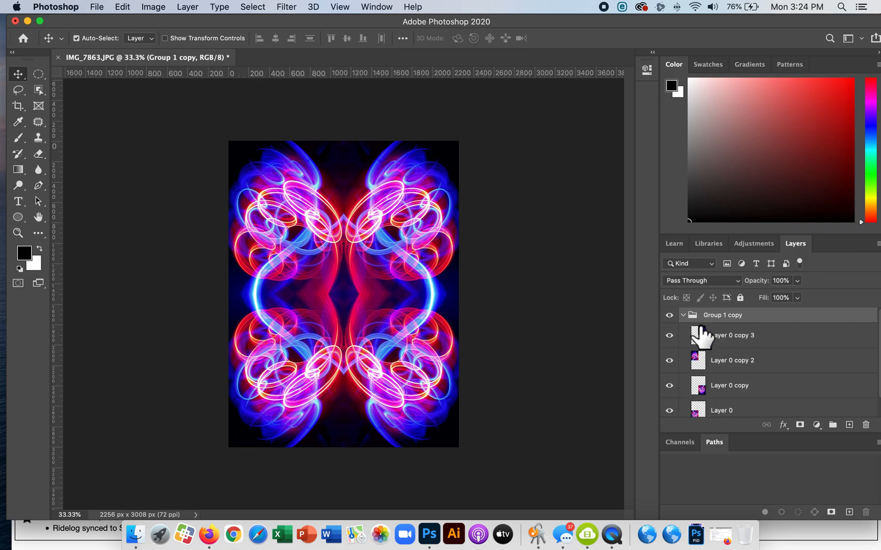
left_click(684, 316)
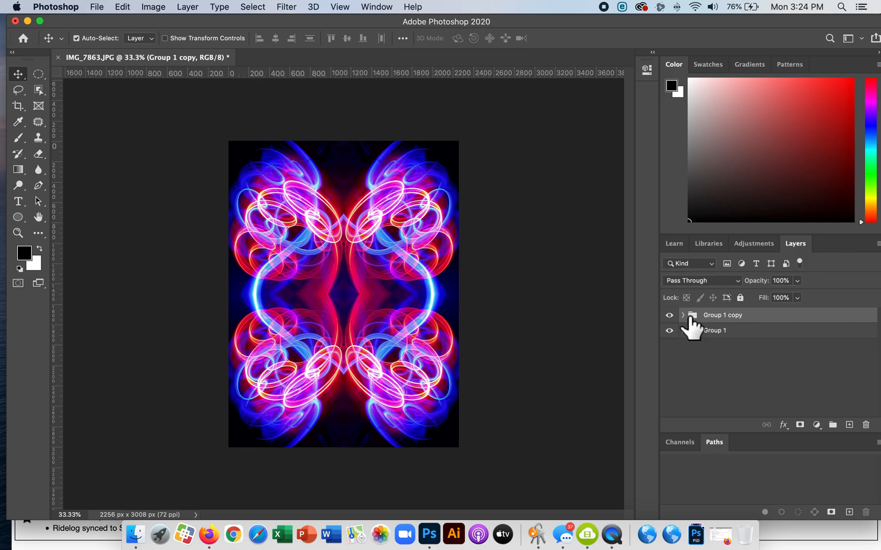
Hide the original group and swap the two upper images of the duplicated group left for right
left_click(670, 330)
left_click(684, 315)
left_click(725, 334)
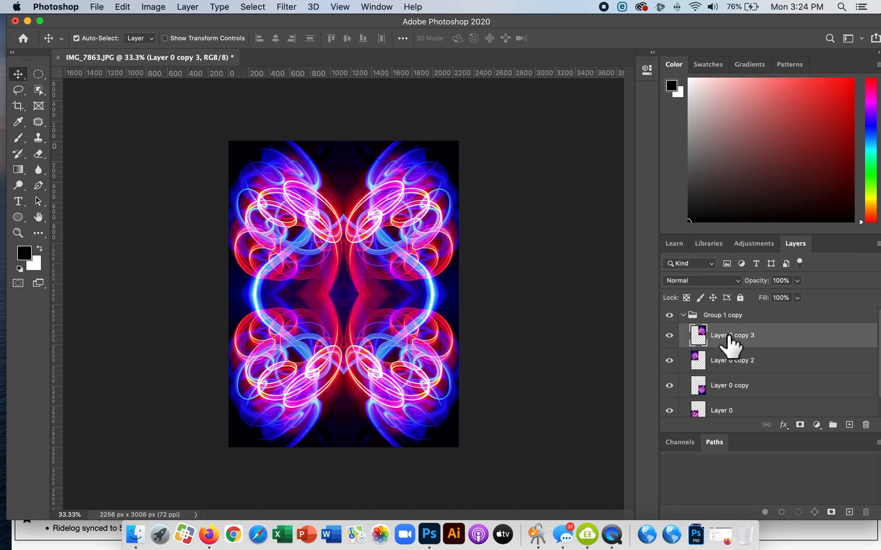
left_click_drag(432, 240, 360, 241)
left_click(249, 238)
left_click_drag(250, 237, 275, 231)
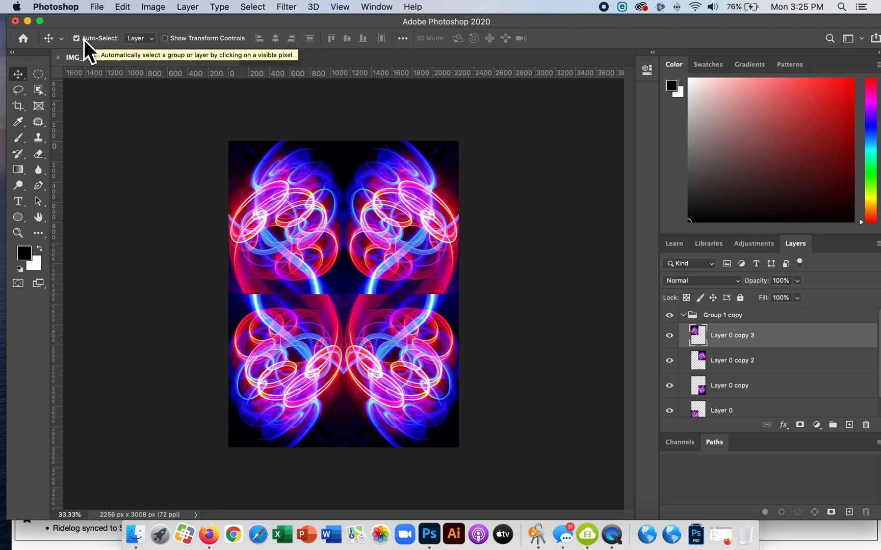
Swap the two lower images of the duplicated group left for right to match the upper half
left_click_drag(309, 350, 342, 350)
left_click(398, 347)
left_click_drag(399, 346, 453, 334)
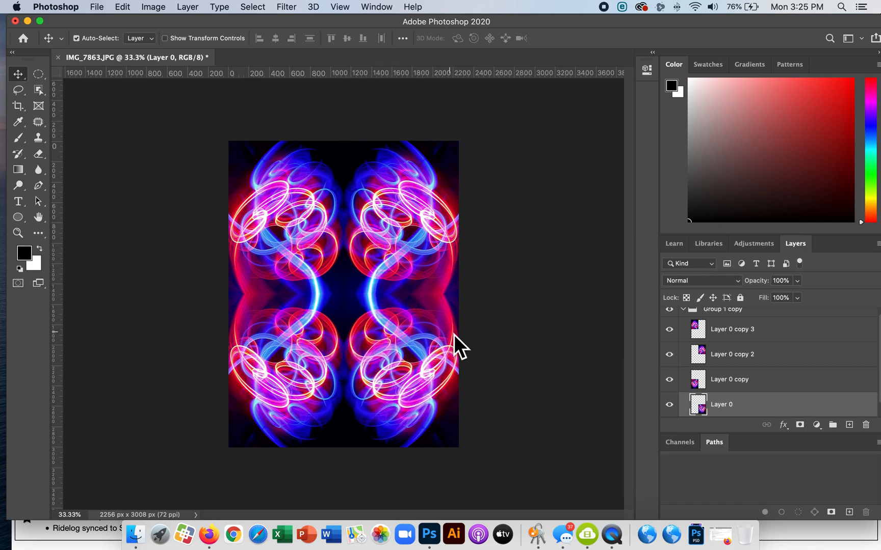
Collapse the duplicated group and toggle its visibility to compare its arrangement with the original group
scroll(699, 348, "up", 1)
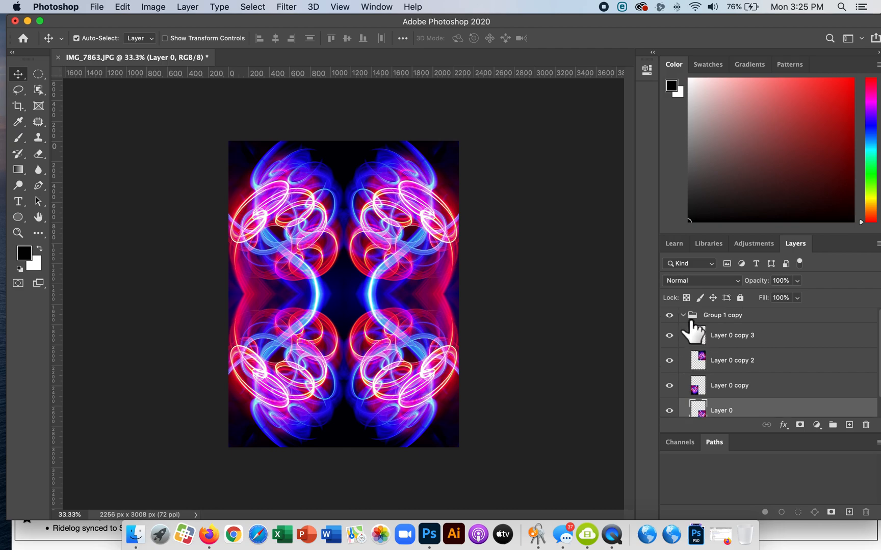
left_click(685, 317)
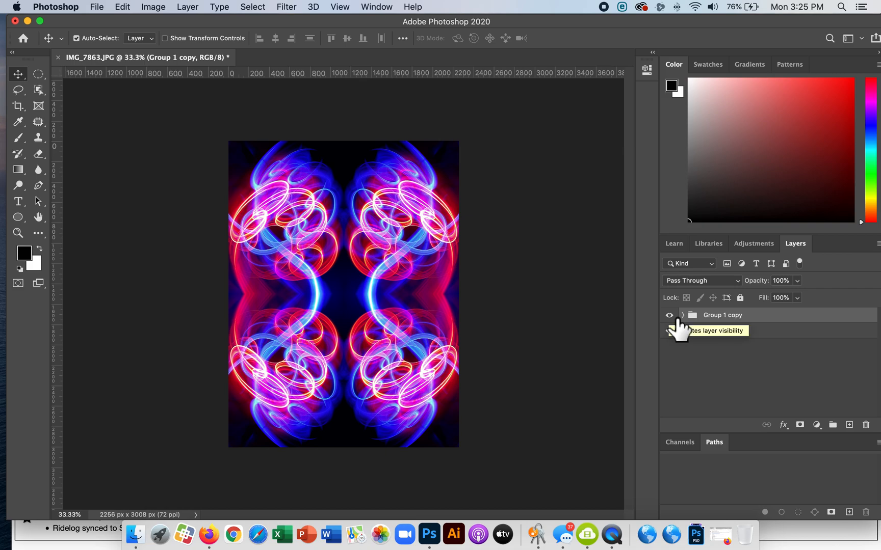
left_click(677, 320)
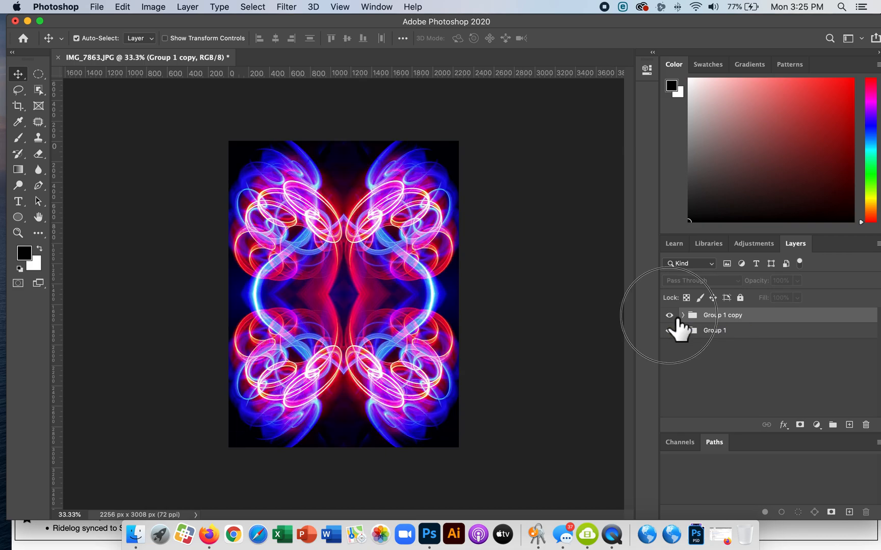
left_click(677, 320)
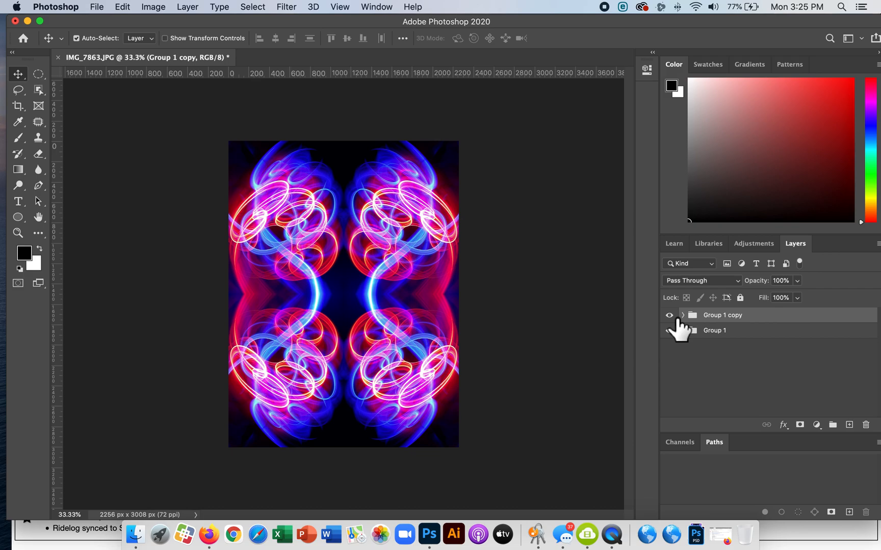
Duplicate the rearranged group, hide the two groups beneath it and expand the new copy
key("super+j")
left_click(669, 331)
left_click(669, 346)
left_click(684, 315)
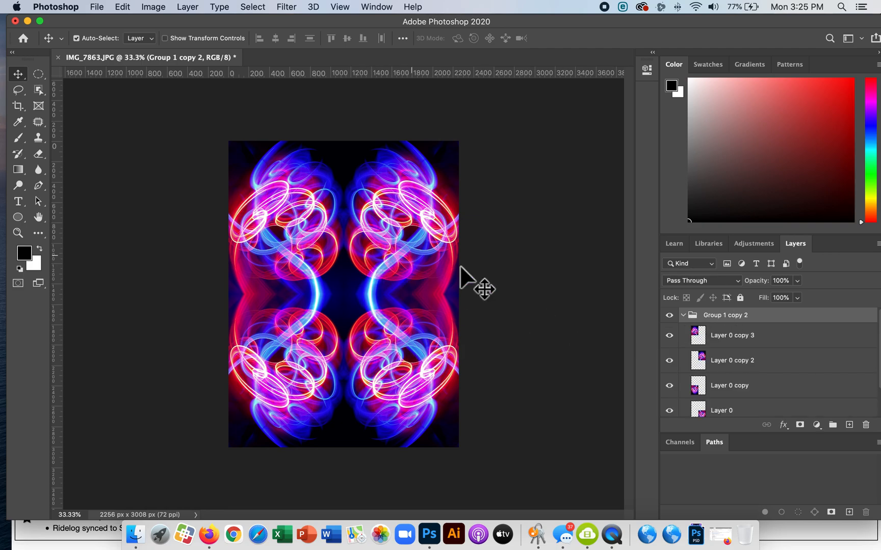
Swap the upper and lower image pairs within the newest group so they fill the canvas, and collapse the group
left_click(720, 335)
left_click(727, 361, "shift")
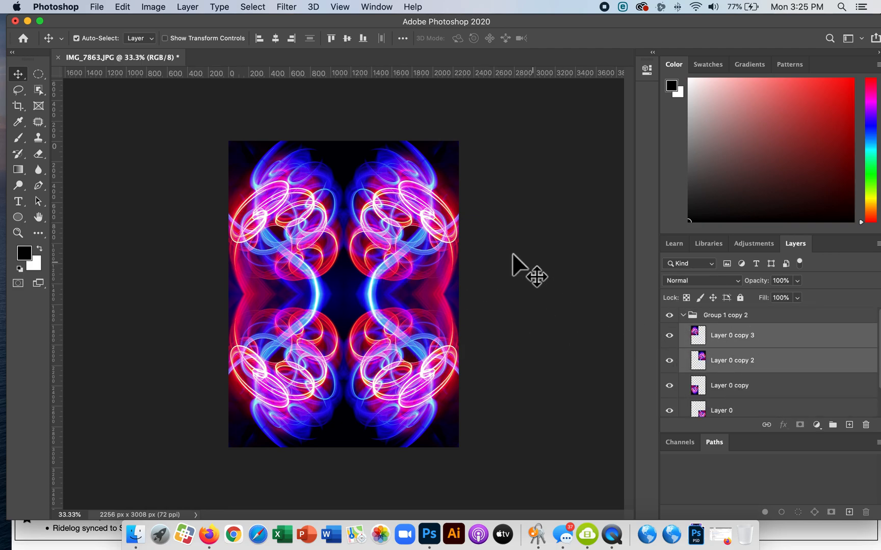
left_click_drag(421, 235, 419, 324)
left_click(412, 435)
left_click(321, 428)
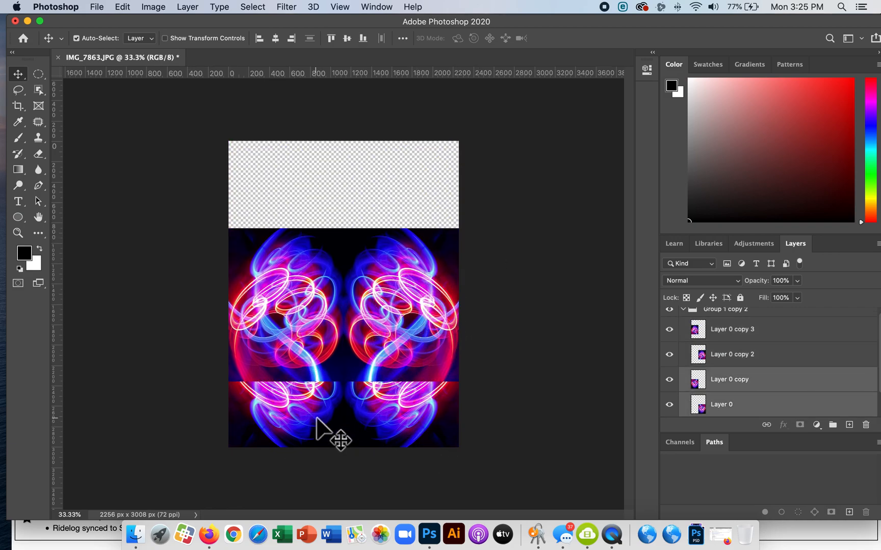
left_click_drag(395, 420, 397, 264)
left_click(415, 314)
left_click(298, 319, "shift")
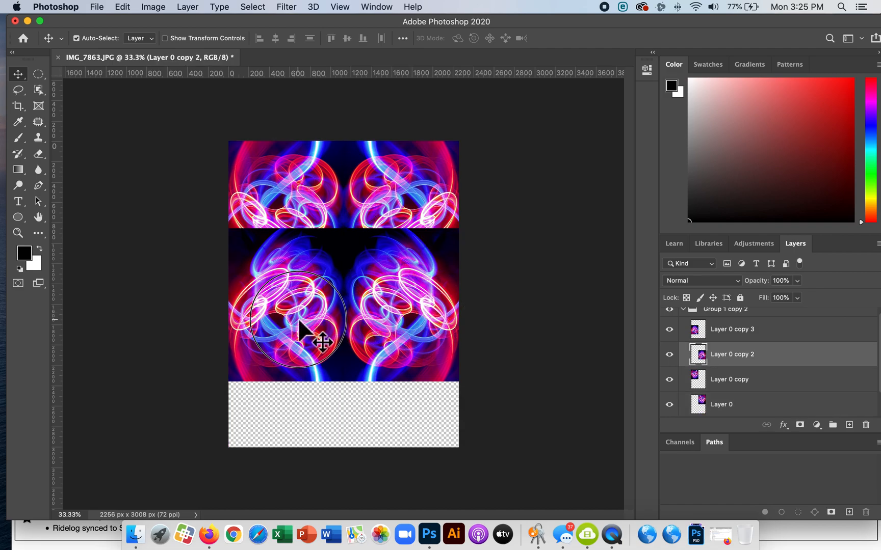
left_click_drag(384, 319, 383, 385)
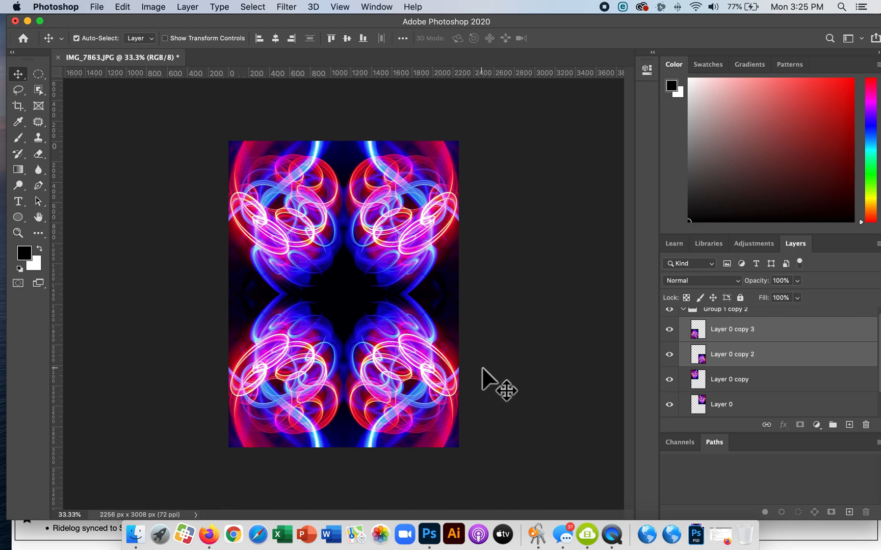
left_click(682, 310)
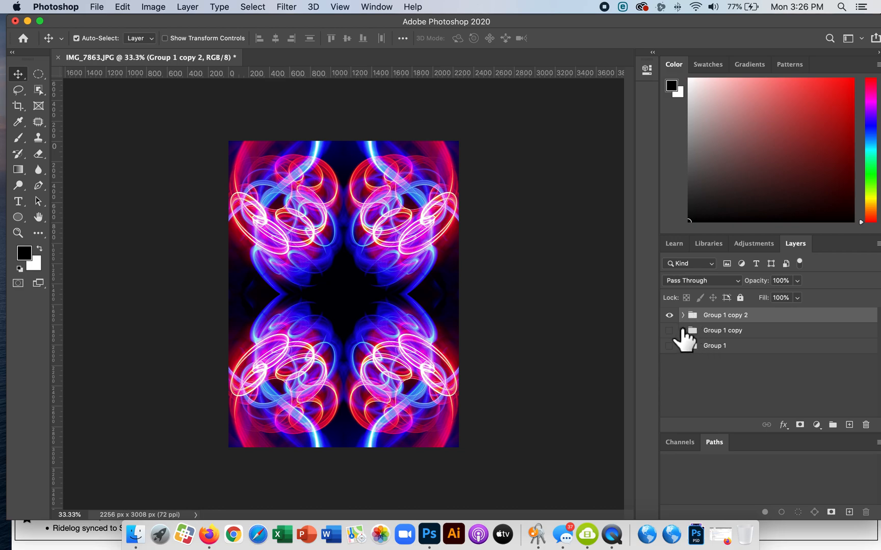
Toggle the visibility of the three groups to compare their arrangements, leaving only the original group shown
left_click(669, 349)
mouse_move(725, 320)
left_mouse_down()
mouse_move(724, 307)
mouse_move(733, 323)
left_mouse_up()
left_click(730, 332)
left_click(671, 316)
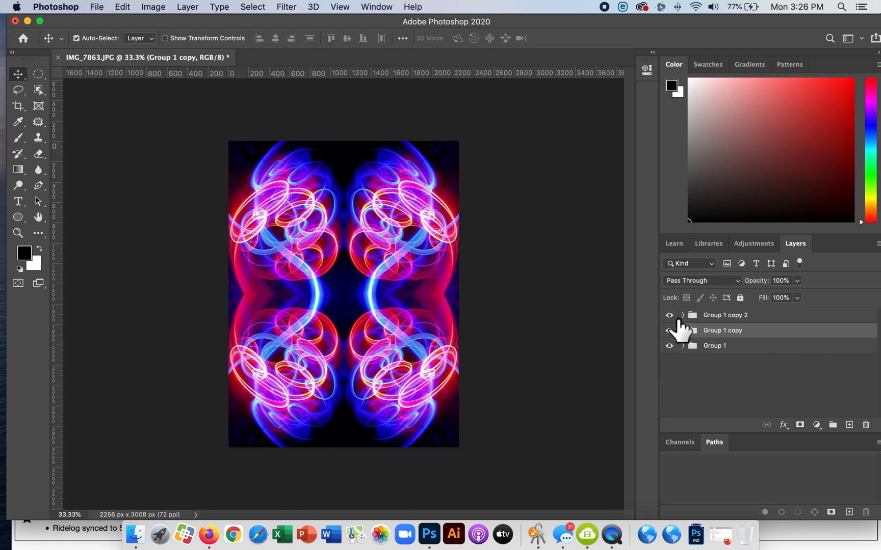
left_click(671, 316)
left_click(671, 316)
left_click(670, 316)
left_click(670, 332)
left_click(673, 319)
left_click(672, 347)
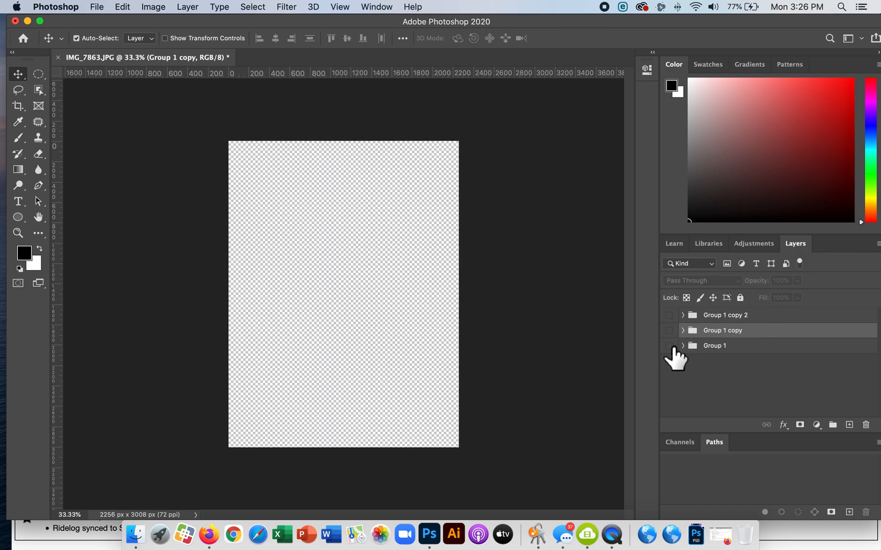
left_click(671, 347)
left_click(671, 317)
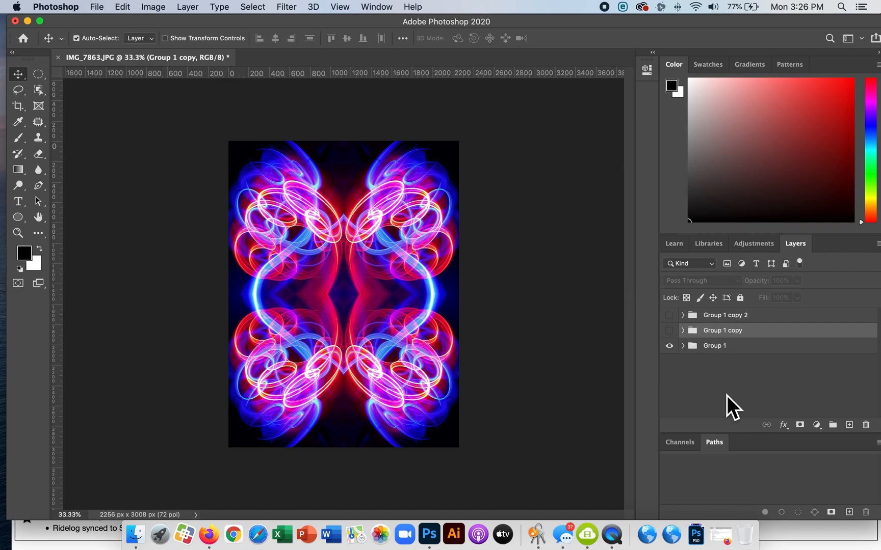
Open the recent file Light Painting Mandala 5c-flower1.psd
left_click(98, 7)
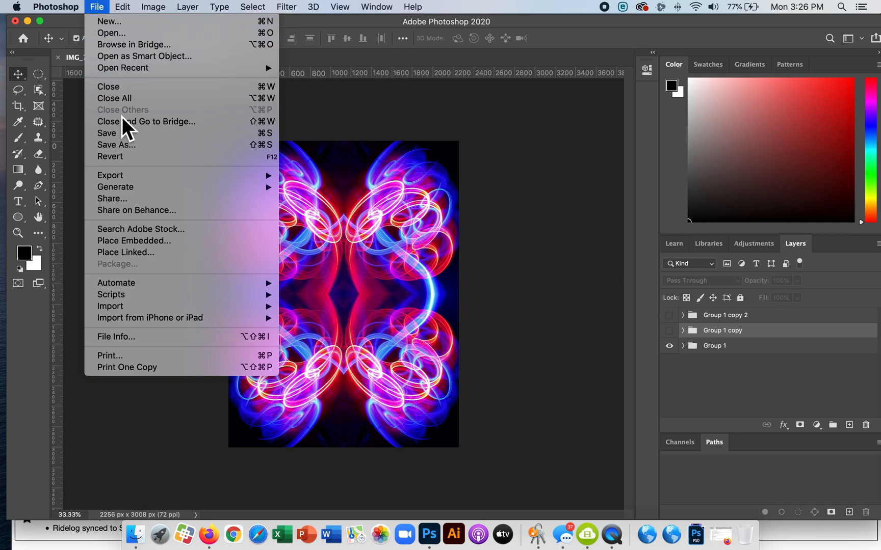
mouse_move(125, 178)
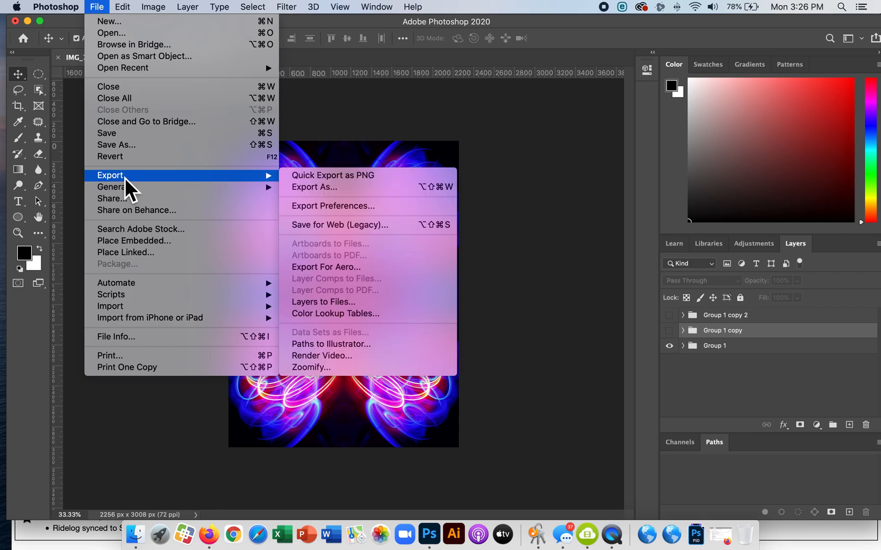
mouse_move(143, 68)
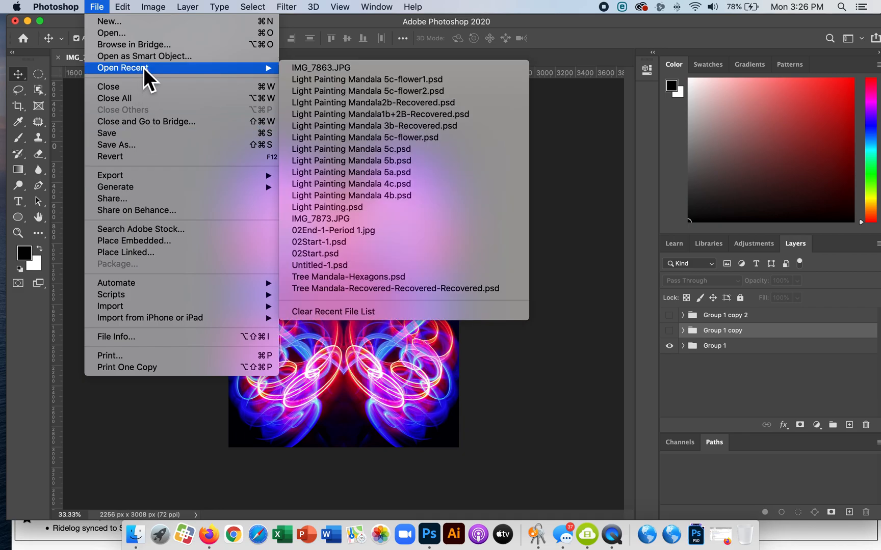
left_click(338, 86)
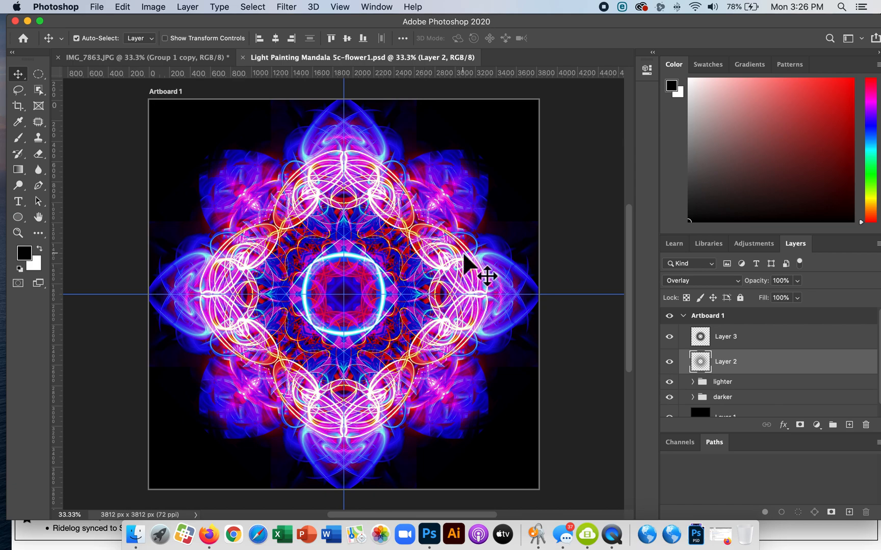
Hide Layer 3 and Layer 2, and toggle the lighter and darker groups to examine how each builds the mandala
left_click_drag(676, 341, 677, 383)
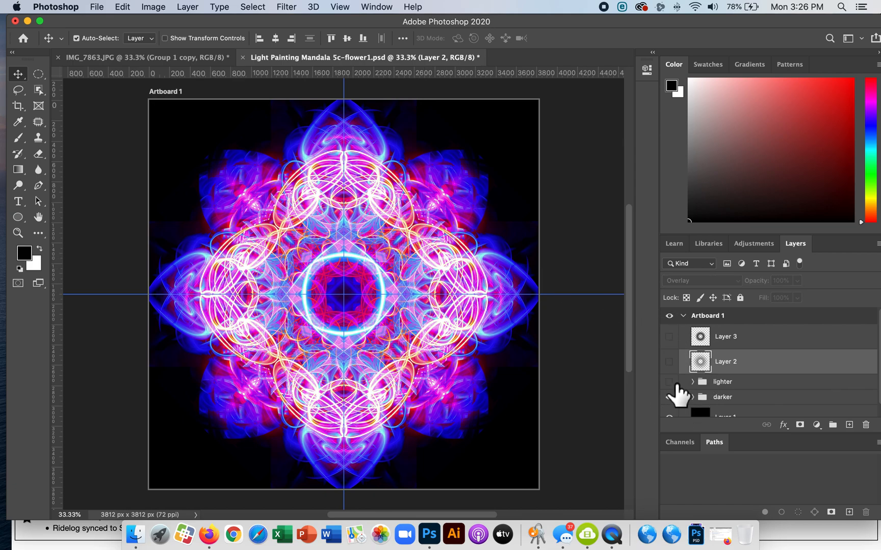
scroll(677, 393, "down", 1)
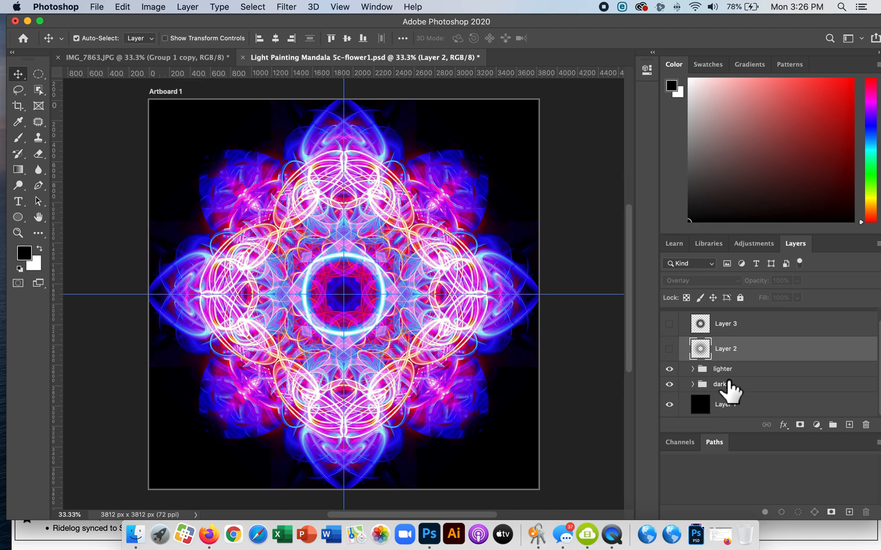
left_click(668, 369)
left_click(673, 385)
left_click(672, 370)
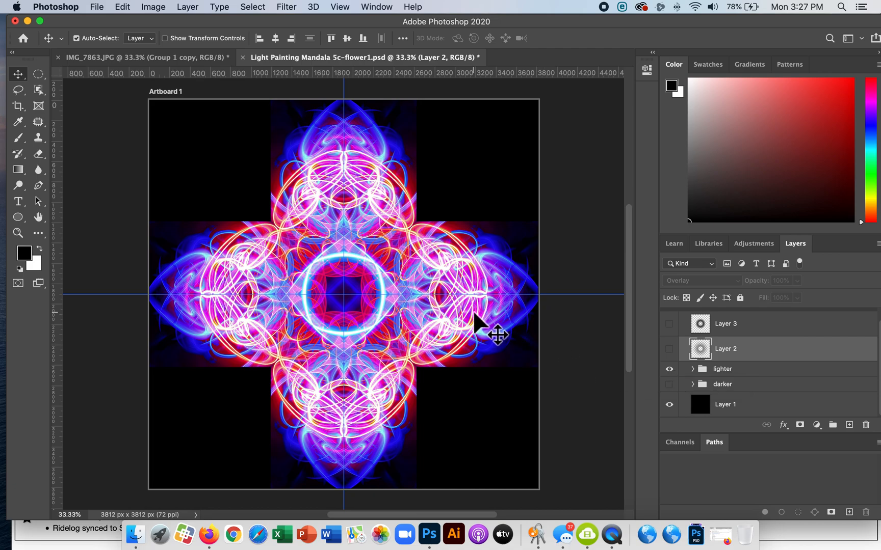
Return to the IMG_7863.JPG document and hide the two lower image layers of the original group
left_click(213, 60)
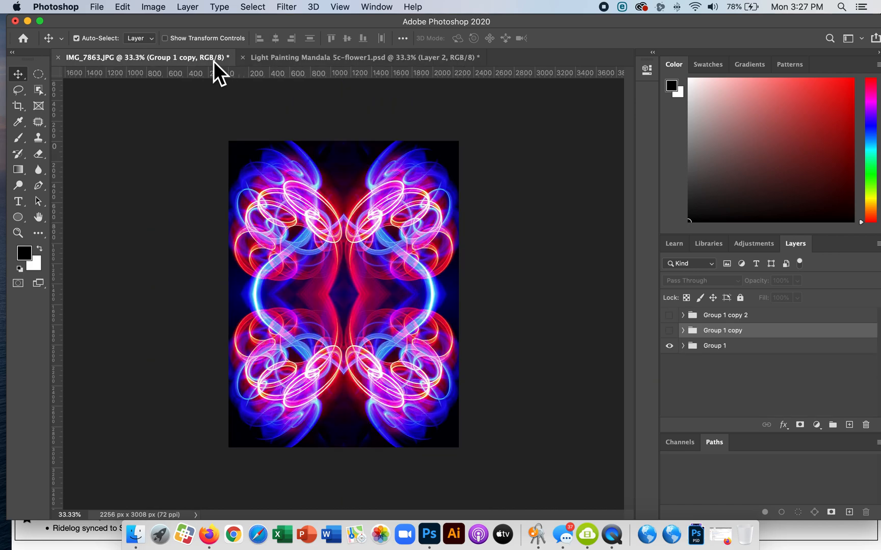
left_click(397, 231)
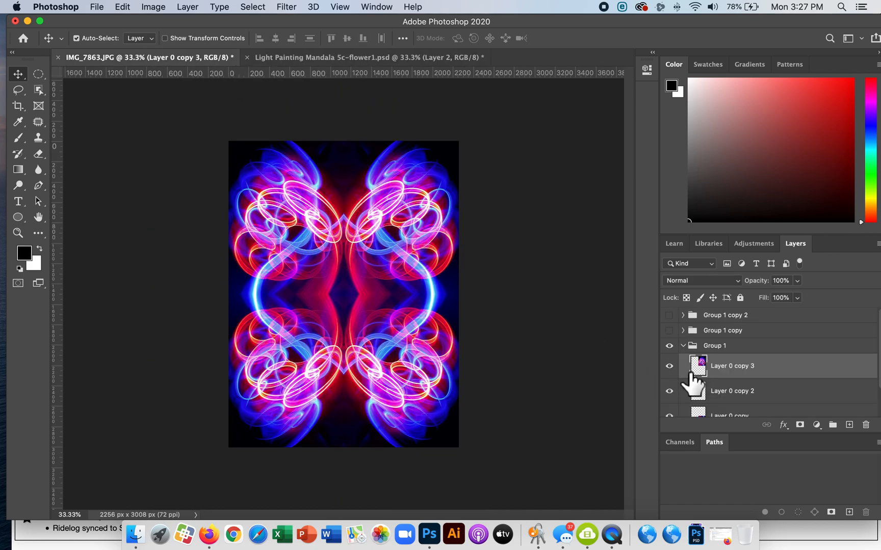
scroll(707, 396, "down", 2)
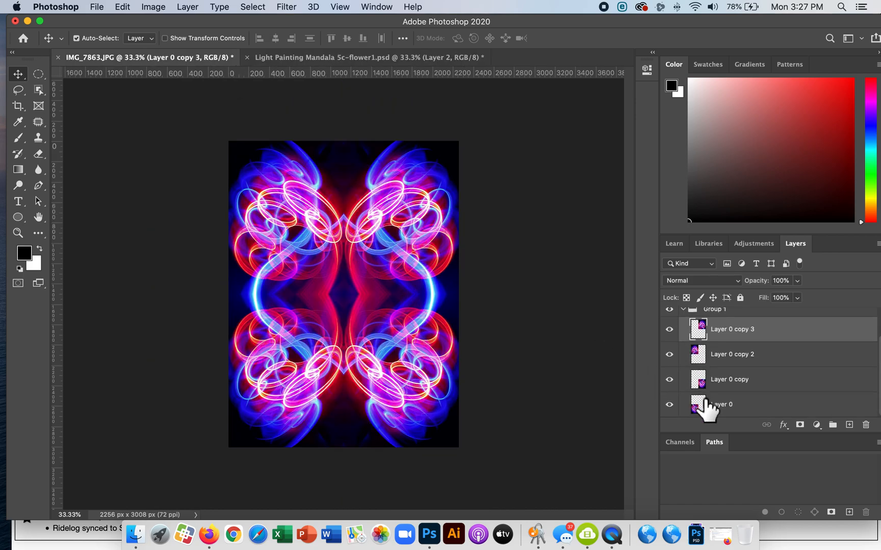
left_click(669, 404)
left_click(669, 379)
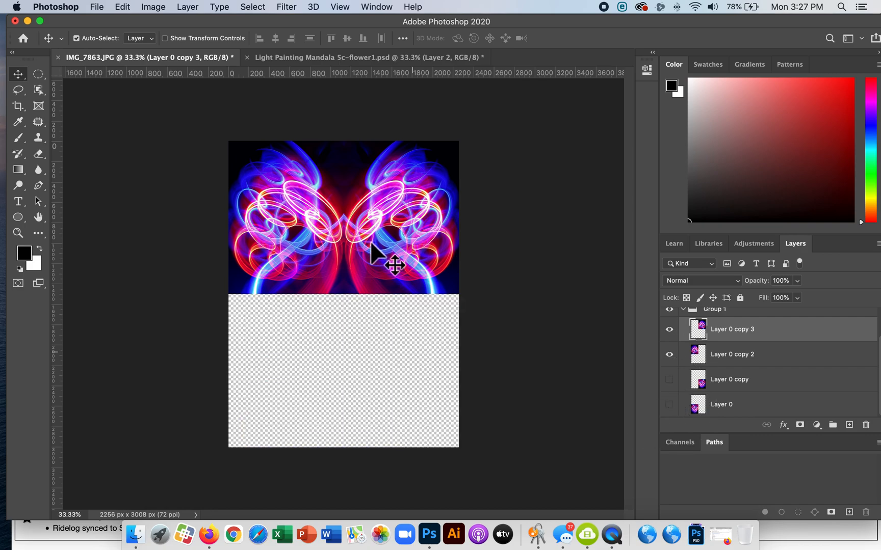
Try swapping the two upper images of the original group left for right
left_click_drag(390, 246, 347, 245)
mouse_move(272, 227)
left_mouse_down()
mouse_move(371, 223)
mouse_move(266, 216)
left_mouse_up()
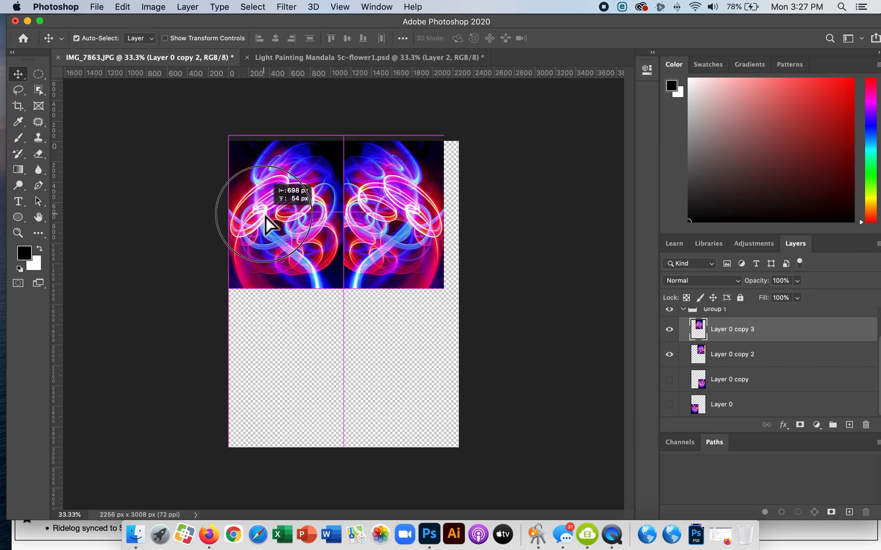
left_click_drag(391, 214, 413, 218)
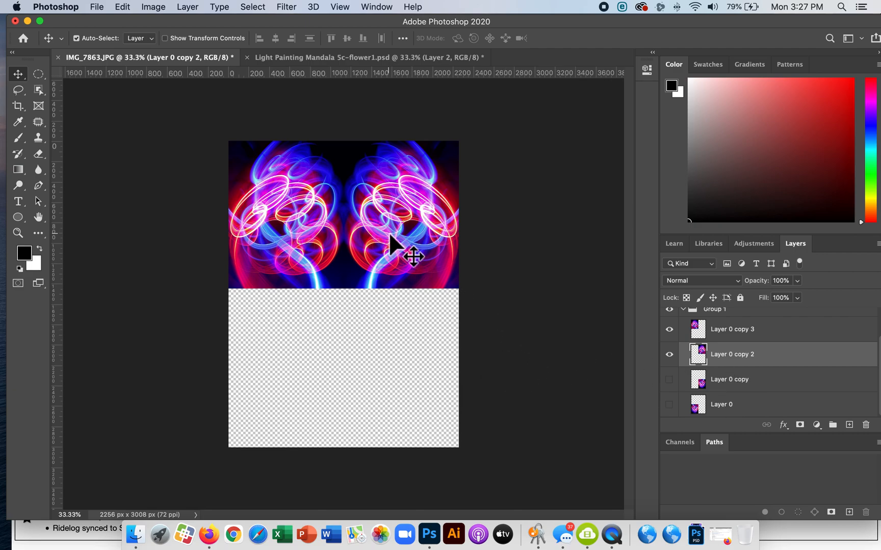
Move the original group's two upper images back to their initial sides, flush at the canvas center
left_click_drag(282, 229, 347, 225)
left_click_drag(433, 219, 289, 230)
left_click_drag(345, 214, 314, 231)
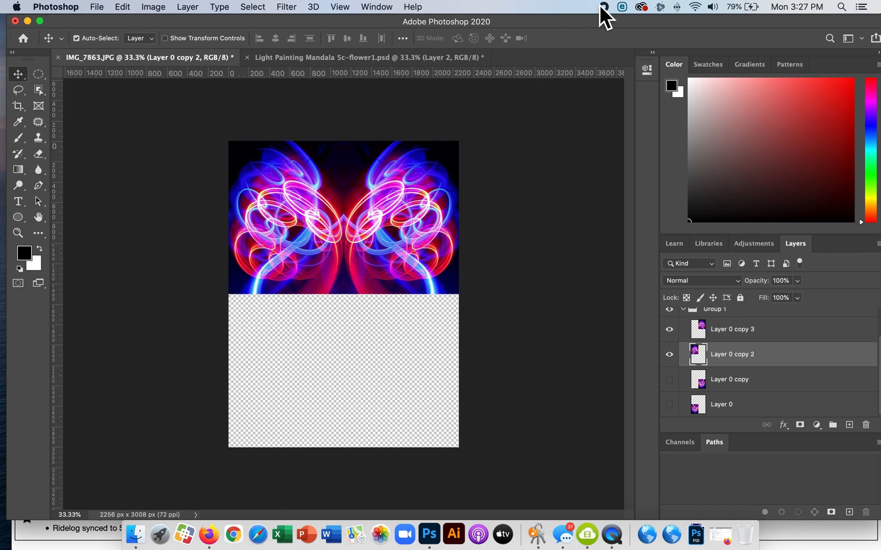